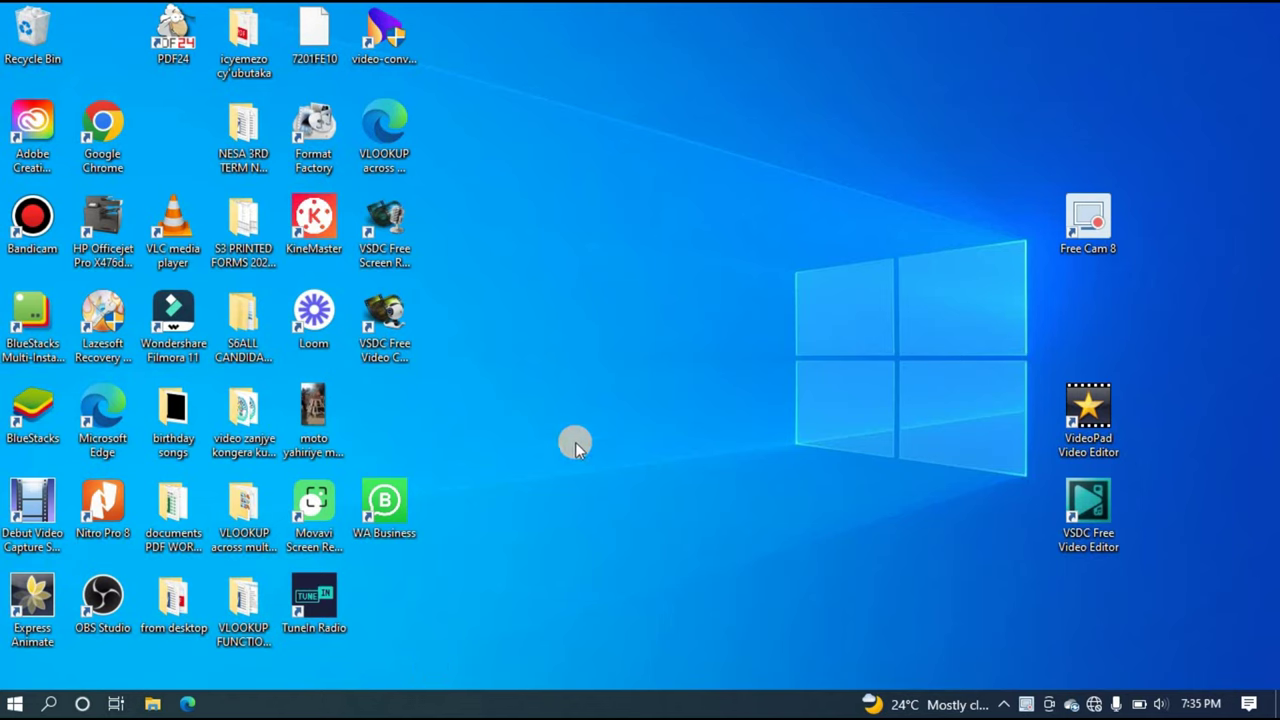
# Step: Find and open Control Panel, then show the Programs and Features list of installed programs
pyautogui.click(24, 706)
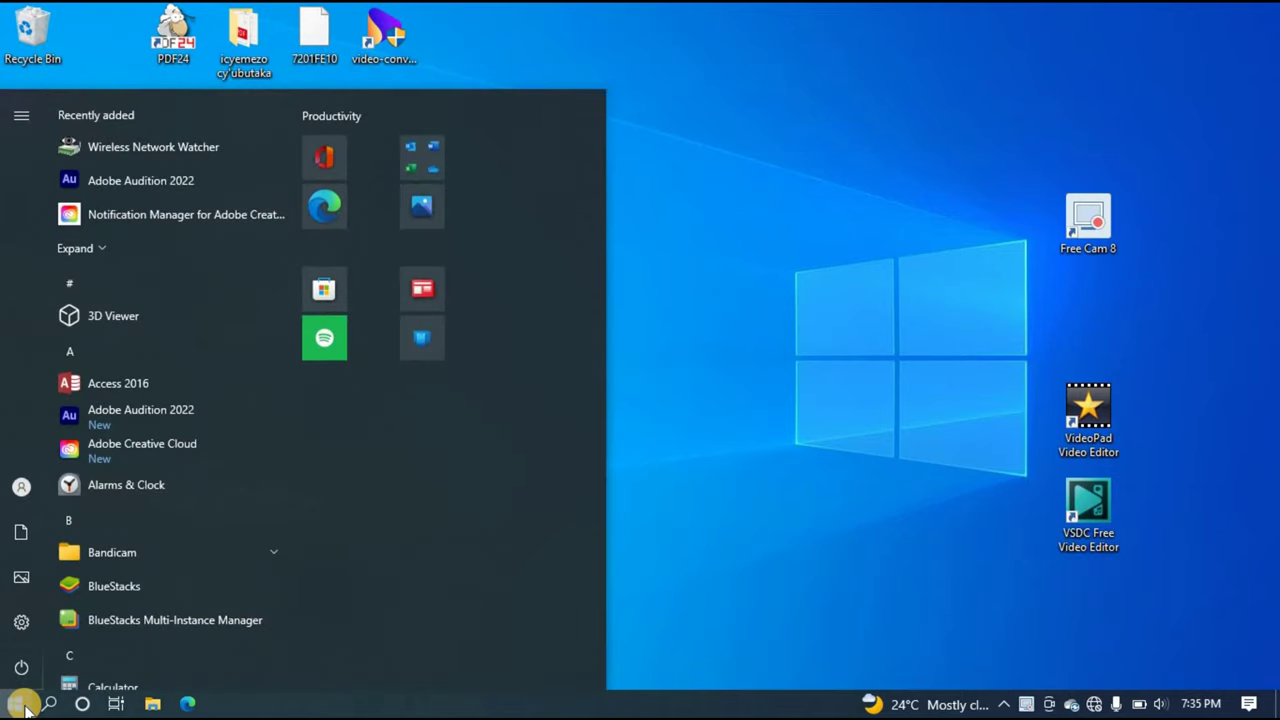
pyautogui.write('cont')
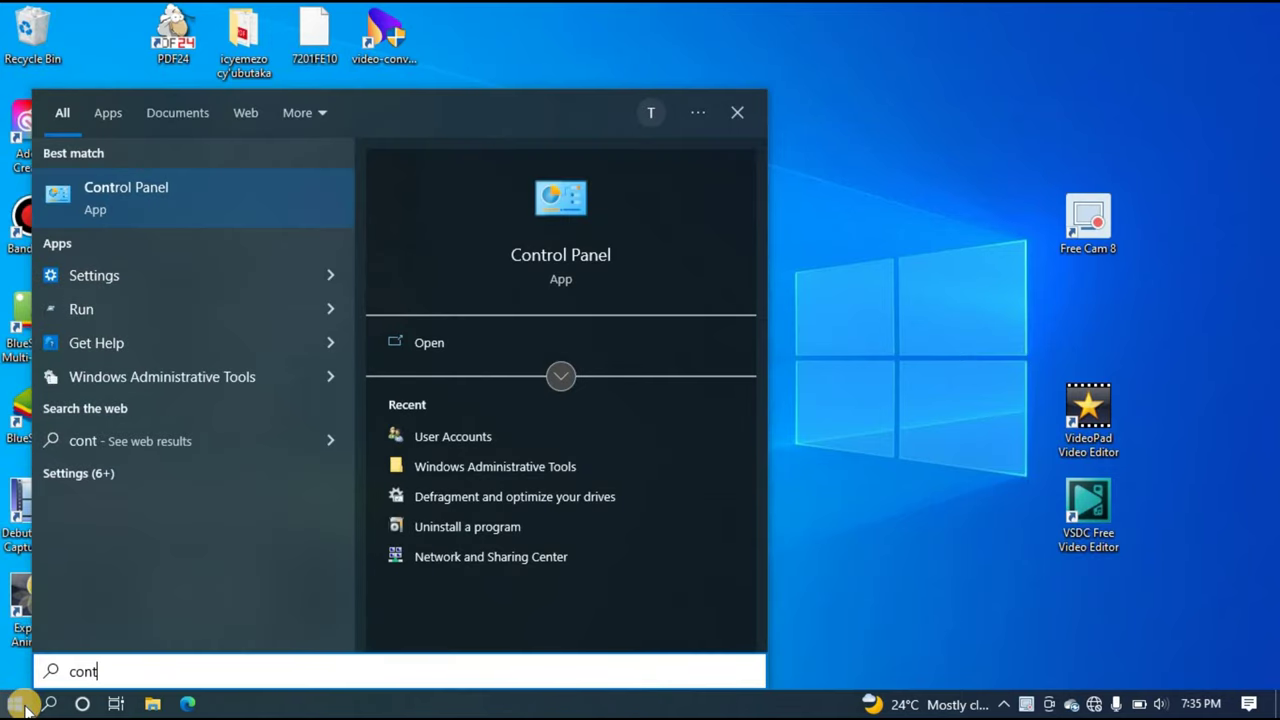
pyautogui.write('ro')
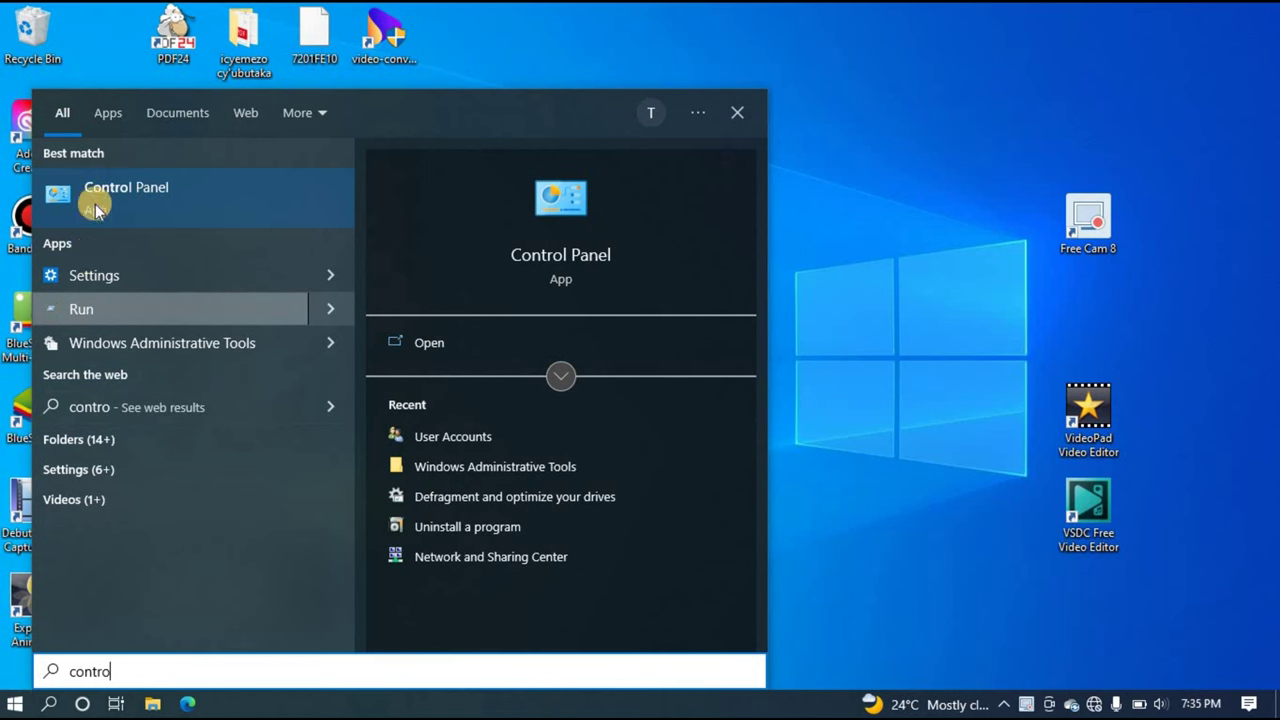
pyautogui.click(100, 191)
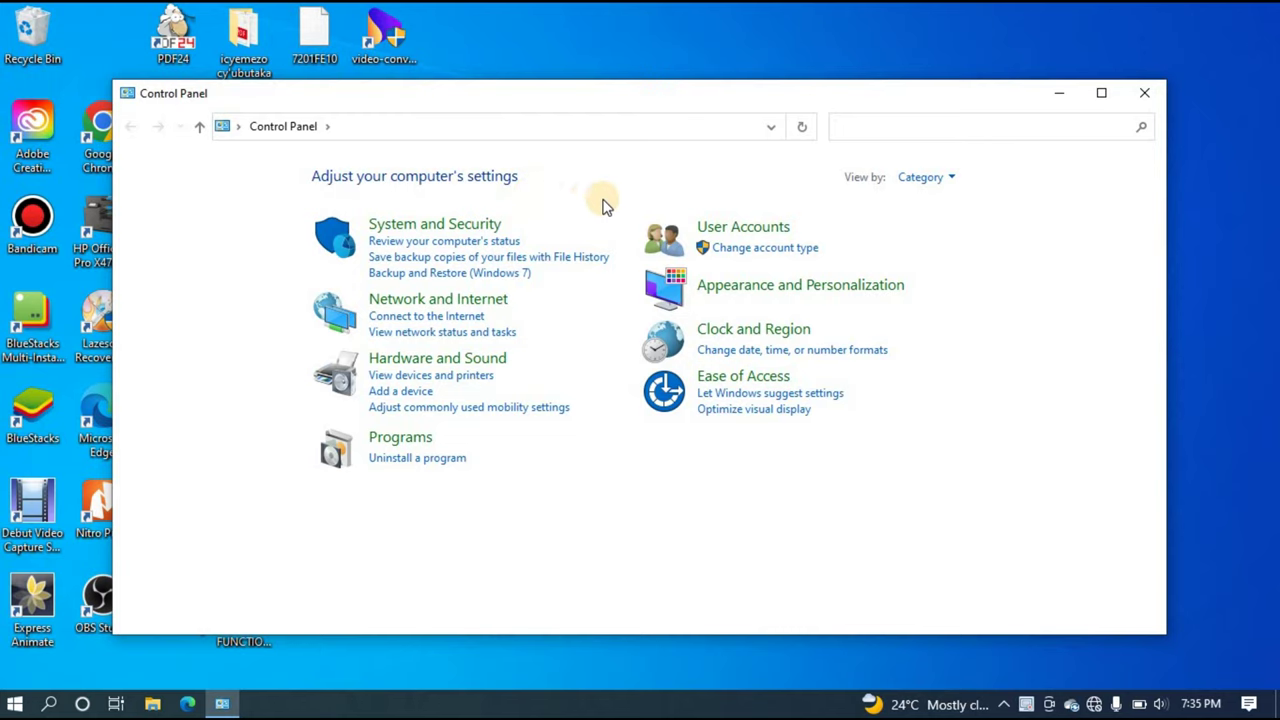
pyautogui.click(396, 444)
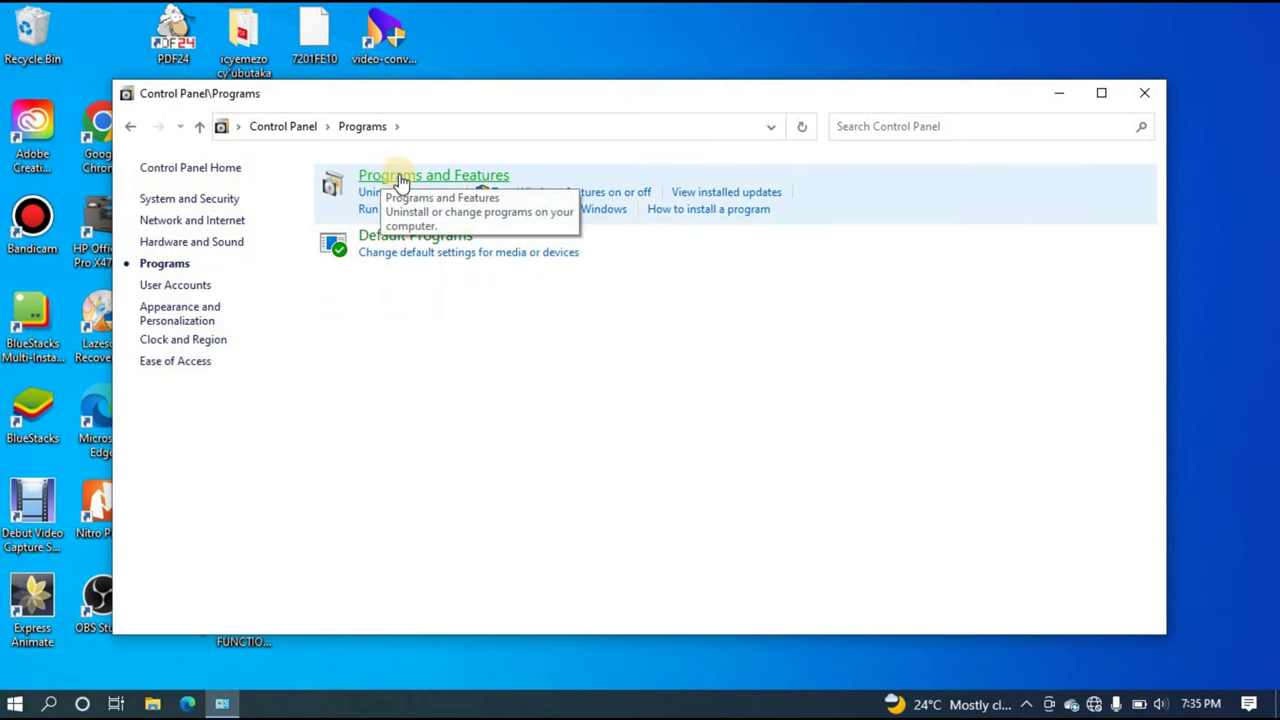
pyautogui.click(425, 180)
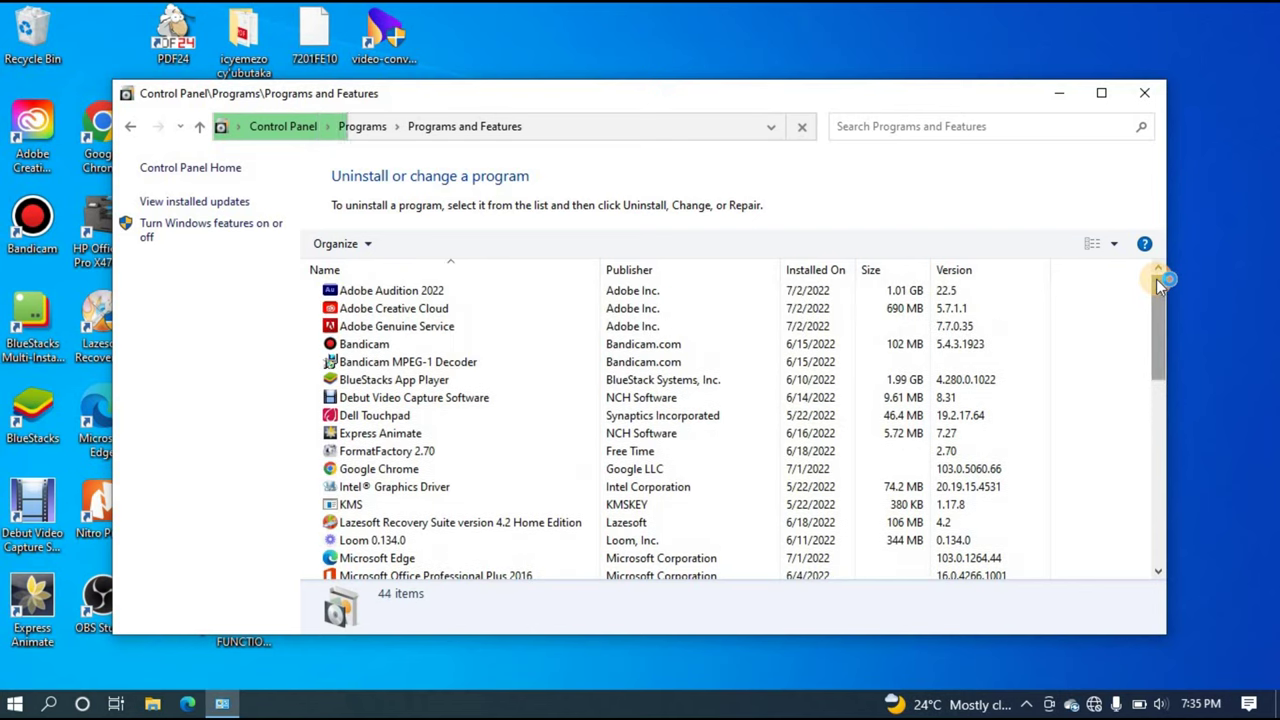
# Step: Look through the installed programs, checking the entries for VSDC Free Video Editor, KMS and BlueStacks App Player
pyautogui.moveTo(1155, 290)
pyautogui.mouseDown()
pyautogui.moveTo(1163, 474)
pyautogui.moveTo(1156, 271)
pyautogui.mouseUp()
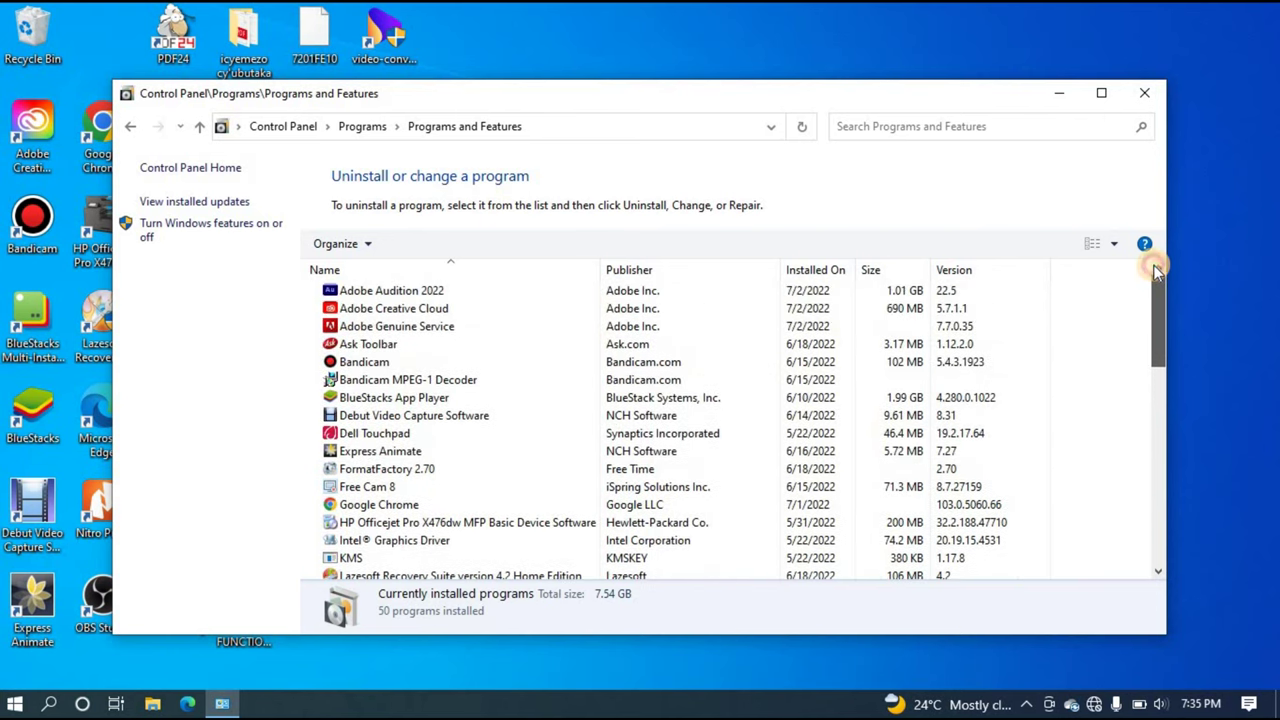
pyautogui.moveTo(1158, 319); pyautogui.dragTo(1160, 510)
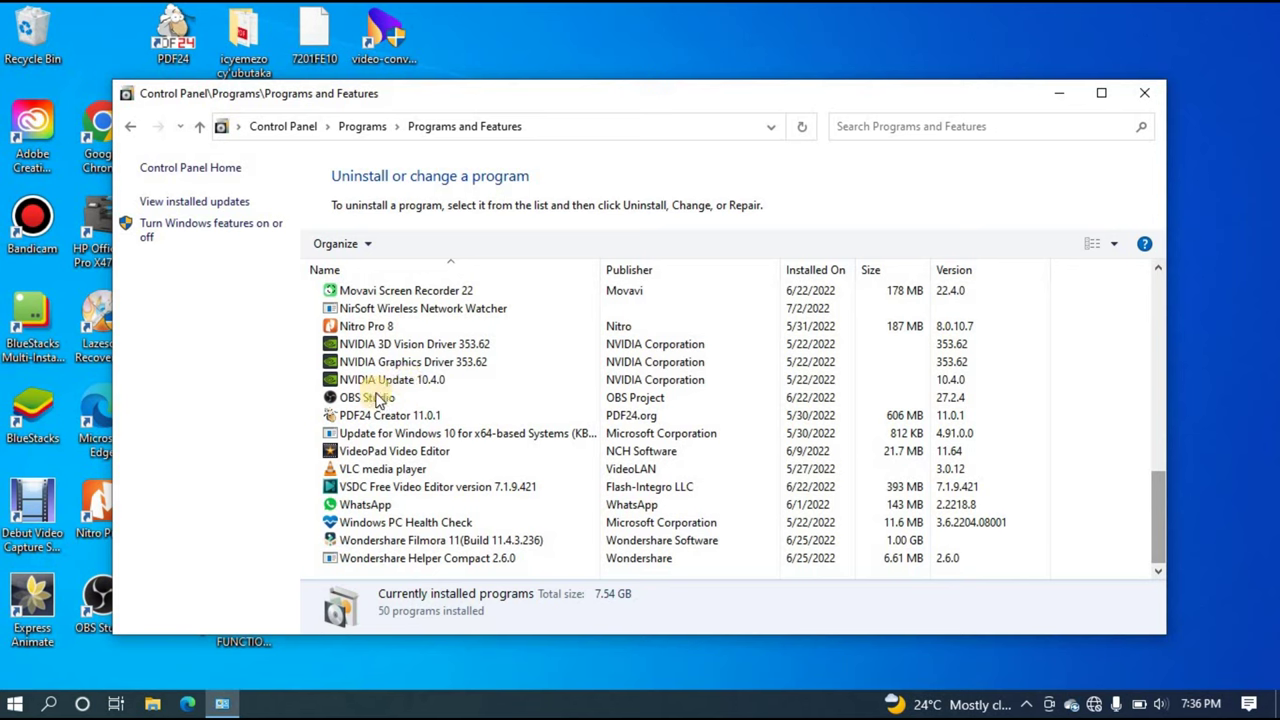
pyautogui.click(481, 488)
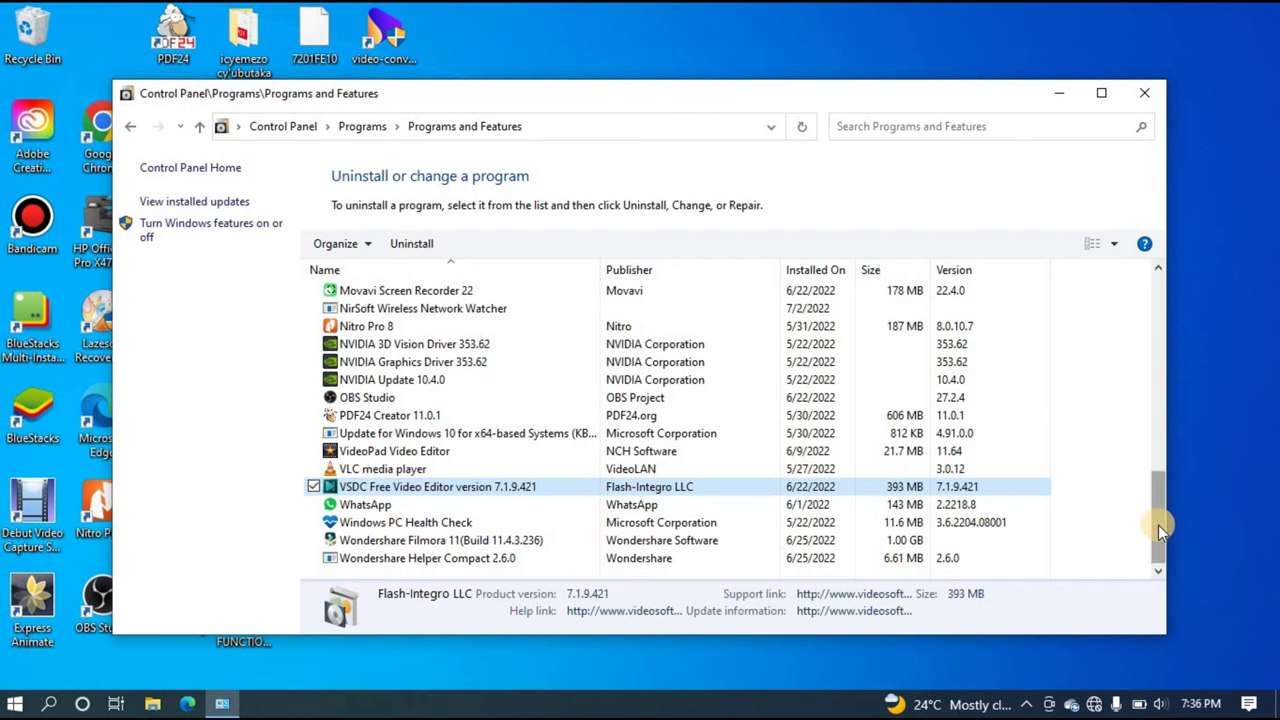
pyautogui.moveTo(1160, 530); pyautogui.dragTo(1146, 404)
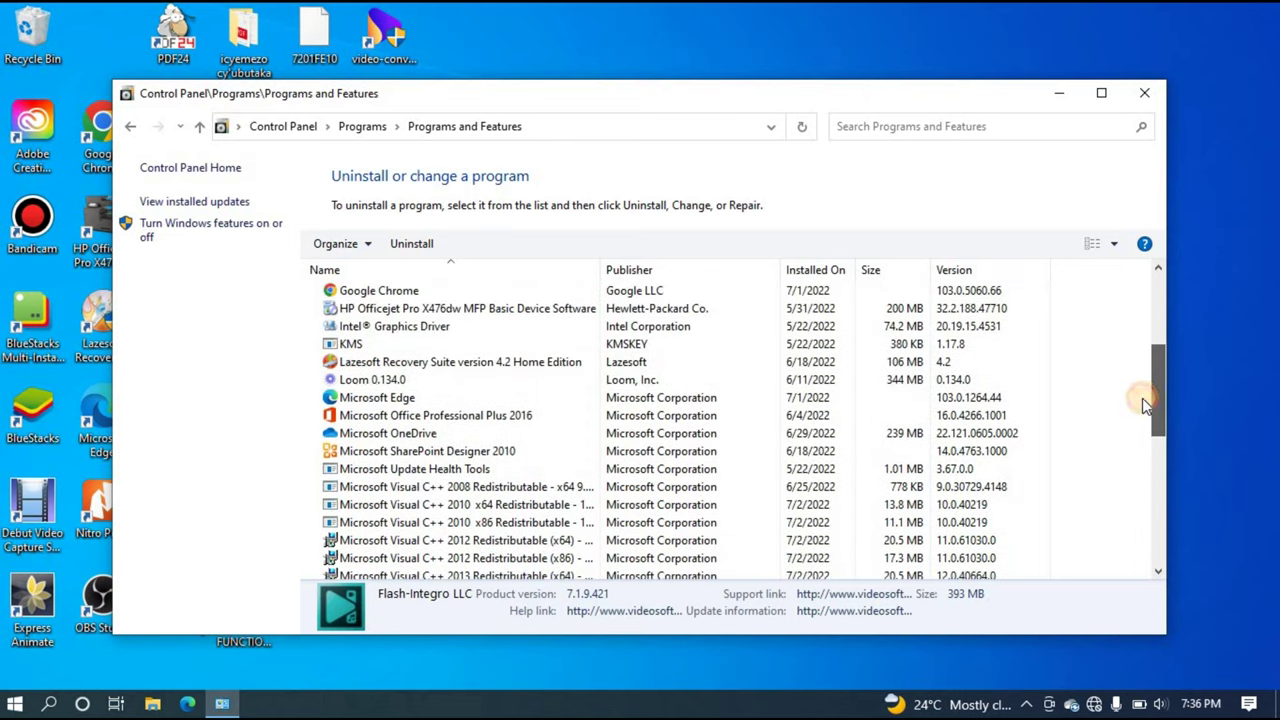
pyautogui.click(474, 345)
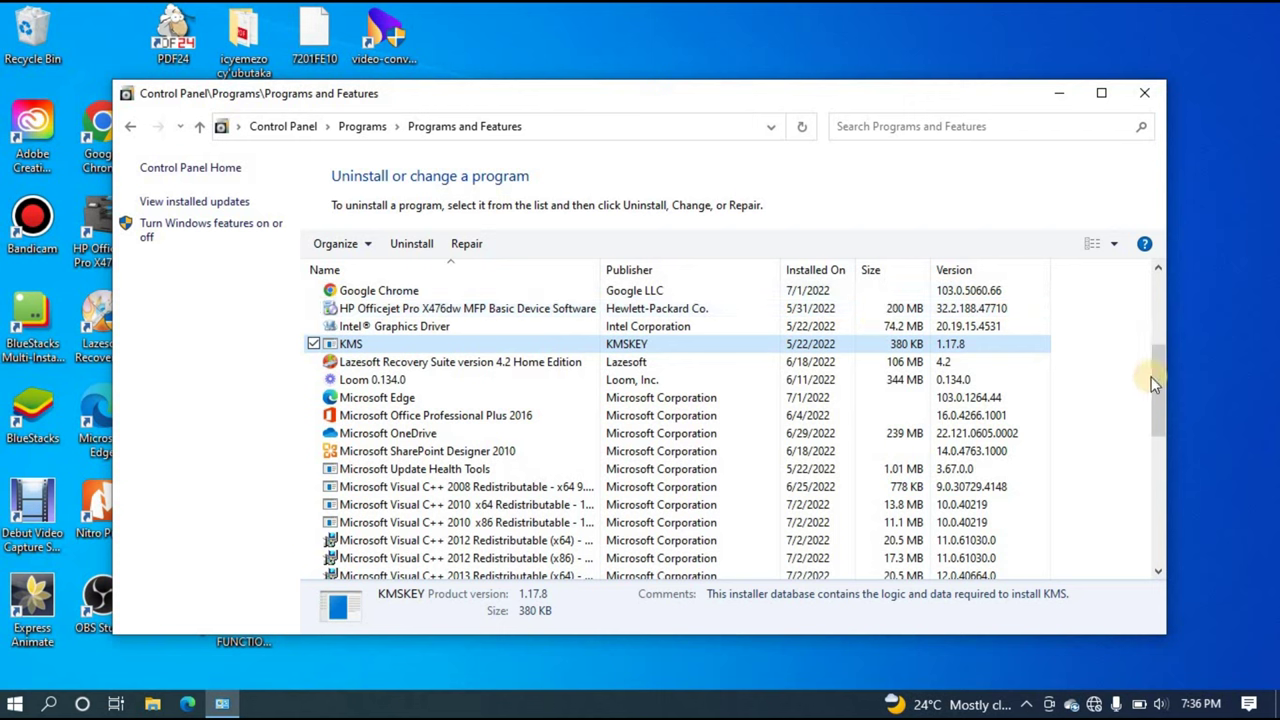
pyautogui.moveTo(1155, 382); pyautogui.dragTo(1152, 320)
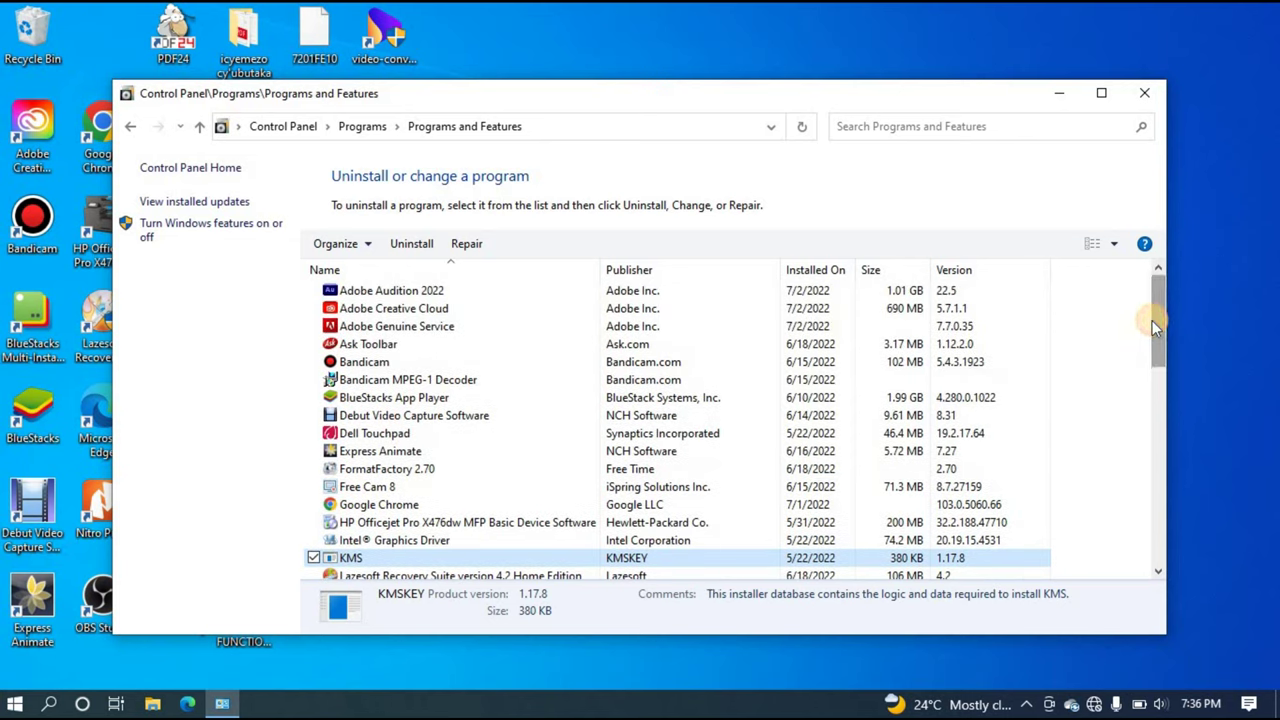
pyautogui.click(462, 398)
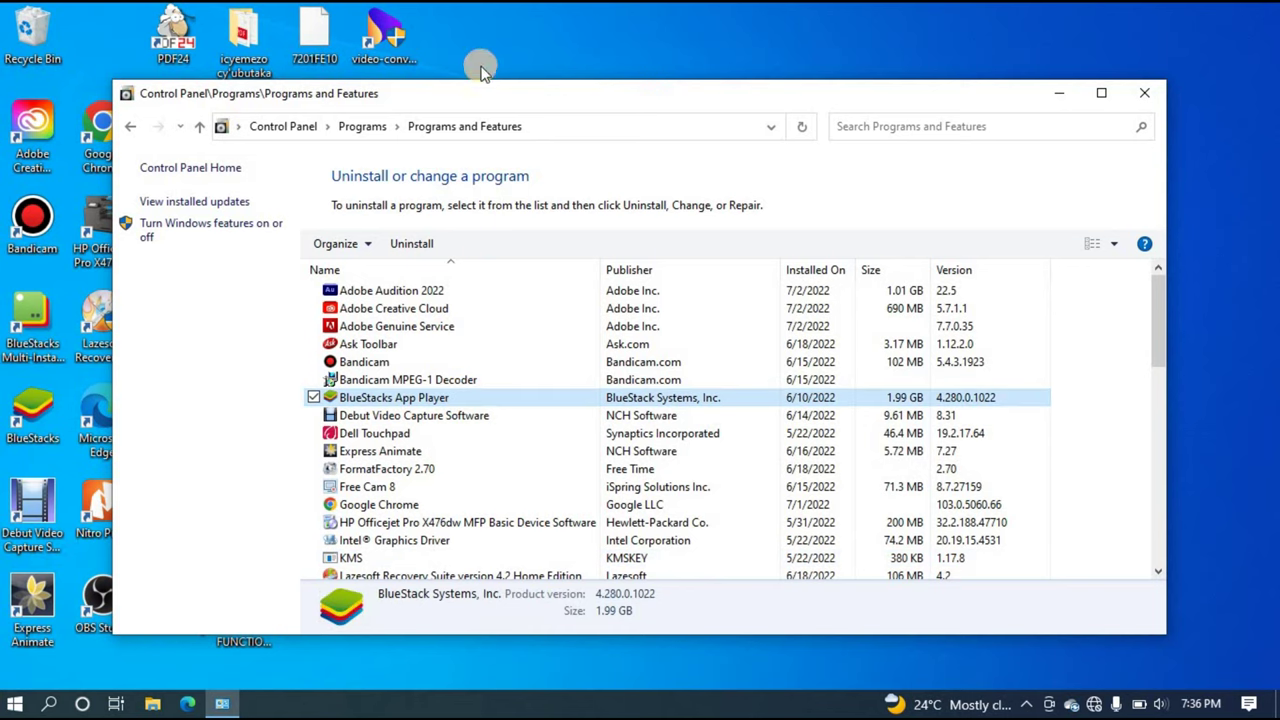
pyautogui.click(477, 107)
pyautogui.moveTo(477, 107); pyautogui.dragTo(682, 112)
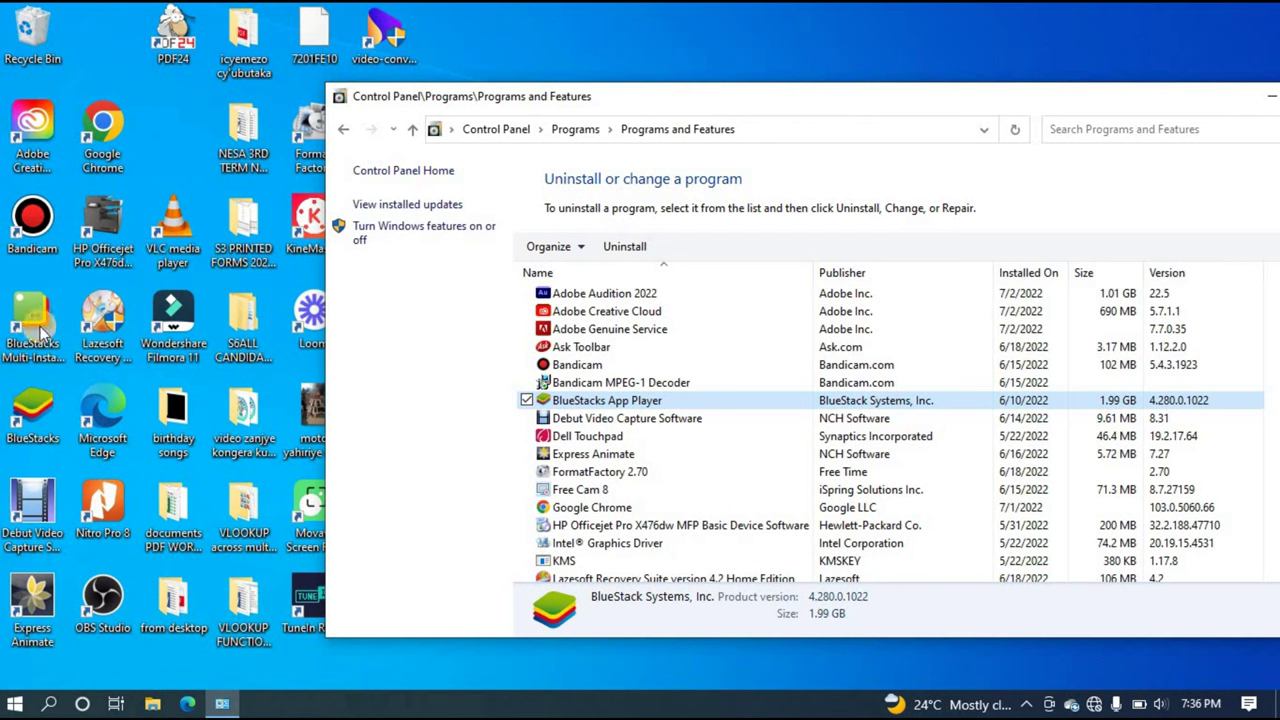
pyautogui.click(614, 249)
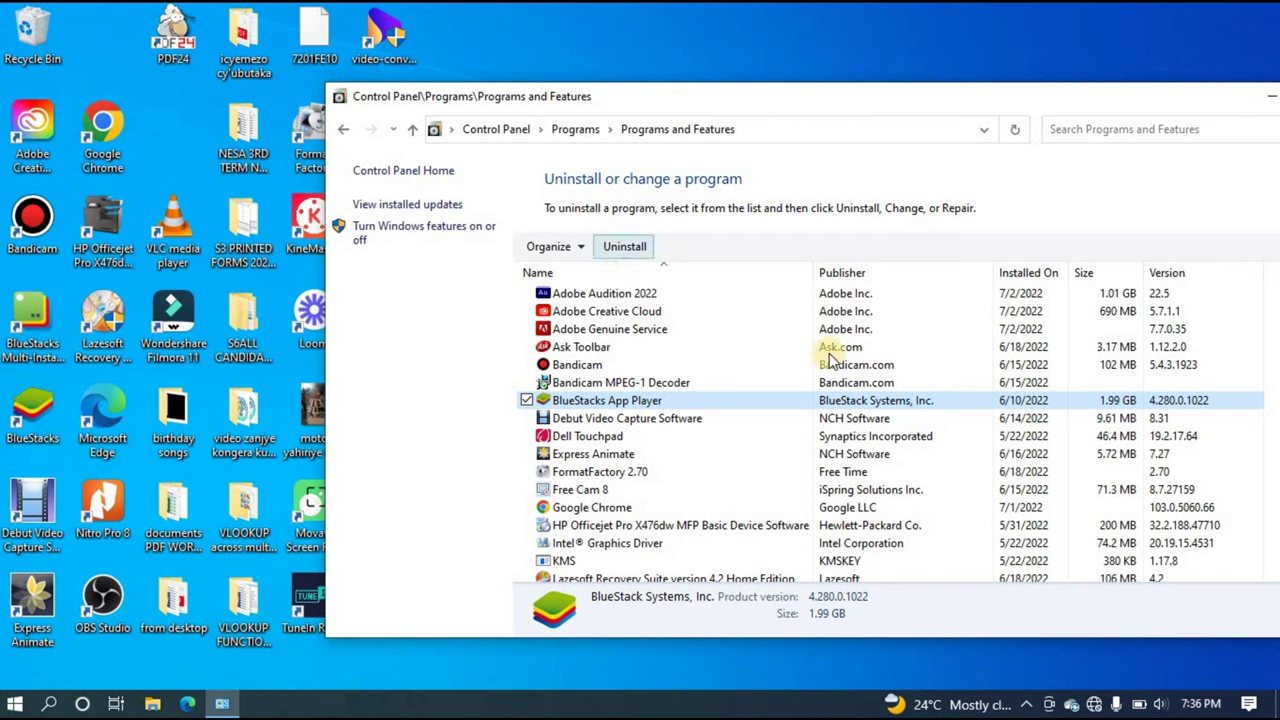
# Step: Uninstall Ask Toolbar from the installed programs and confirm its removal
pyautogui.click(590, 347)
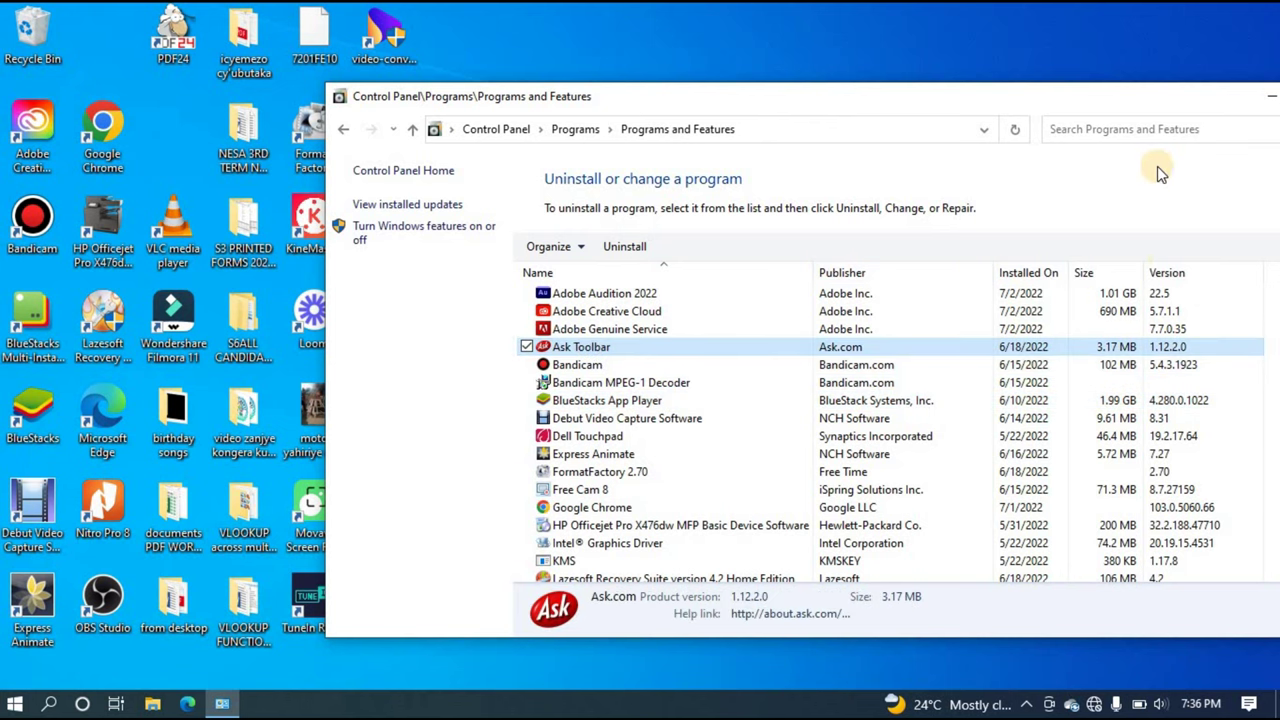
pyautogui.moveTo(976, 86); pyautogui.dragTo(809, 87)
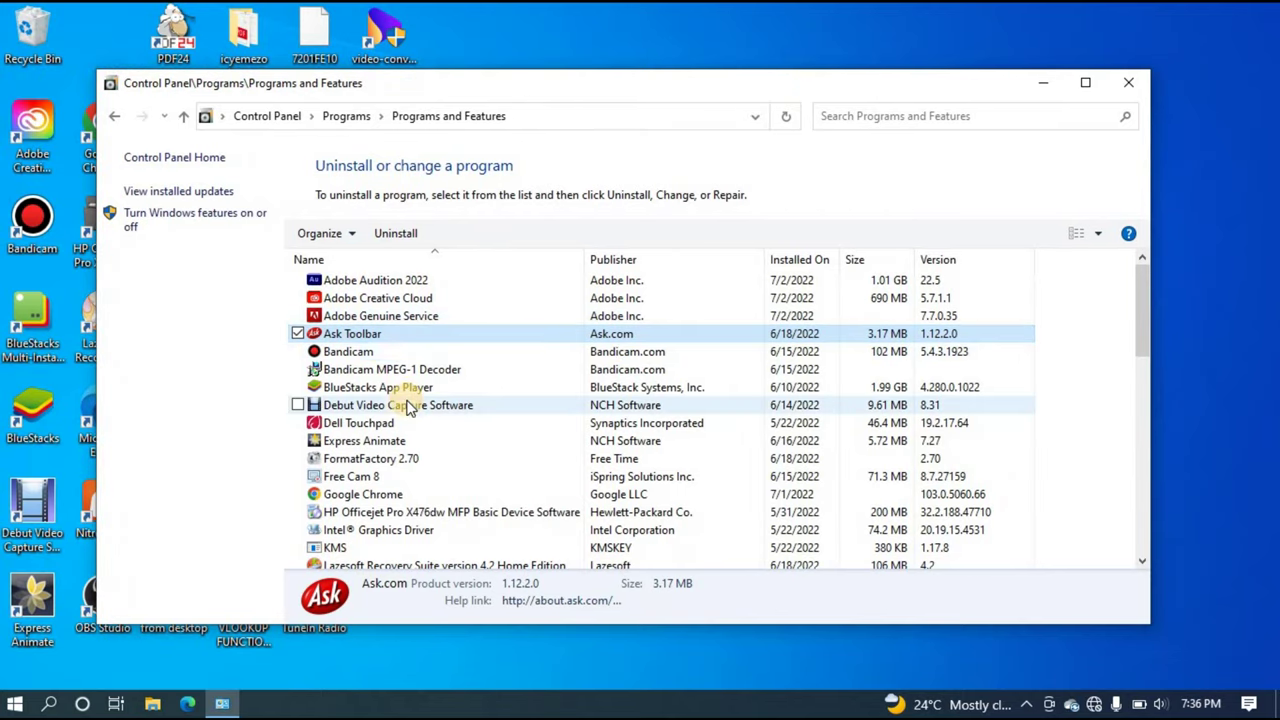
pyautogui.click(397, 238)
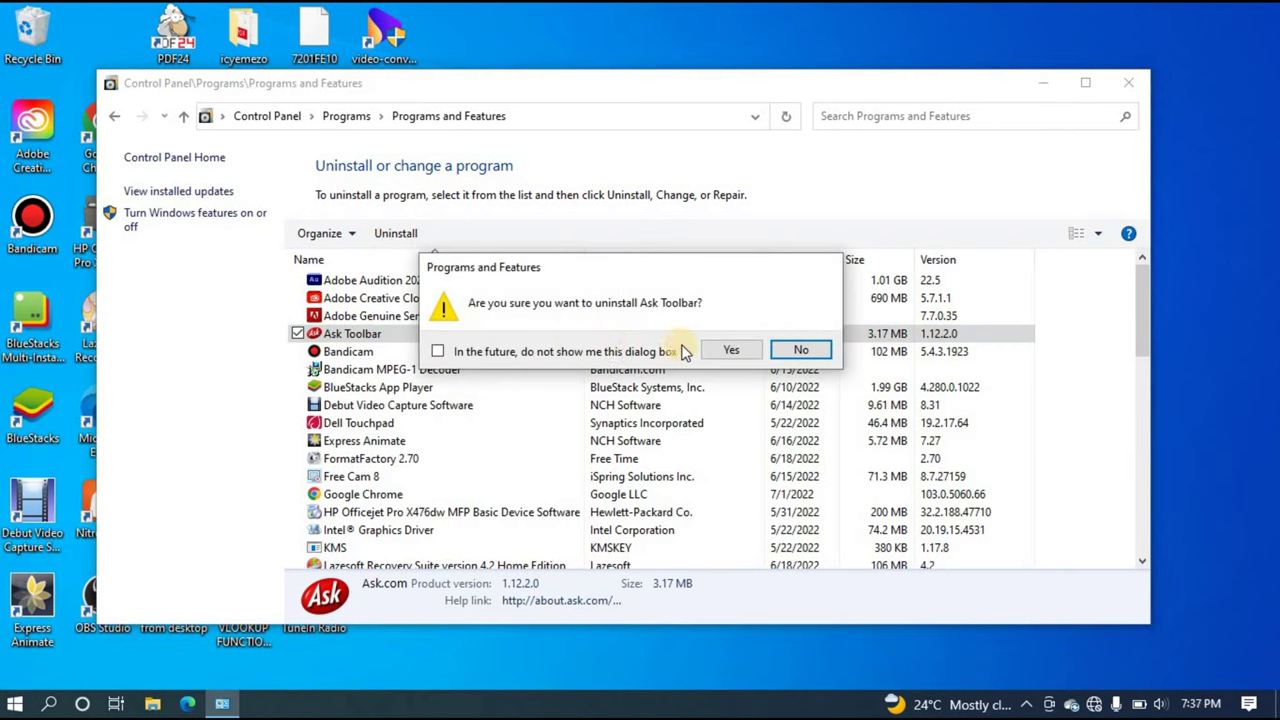
pyautogui.click(732, 351)
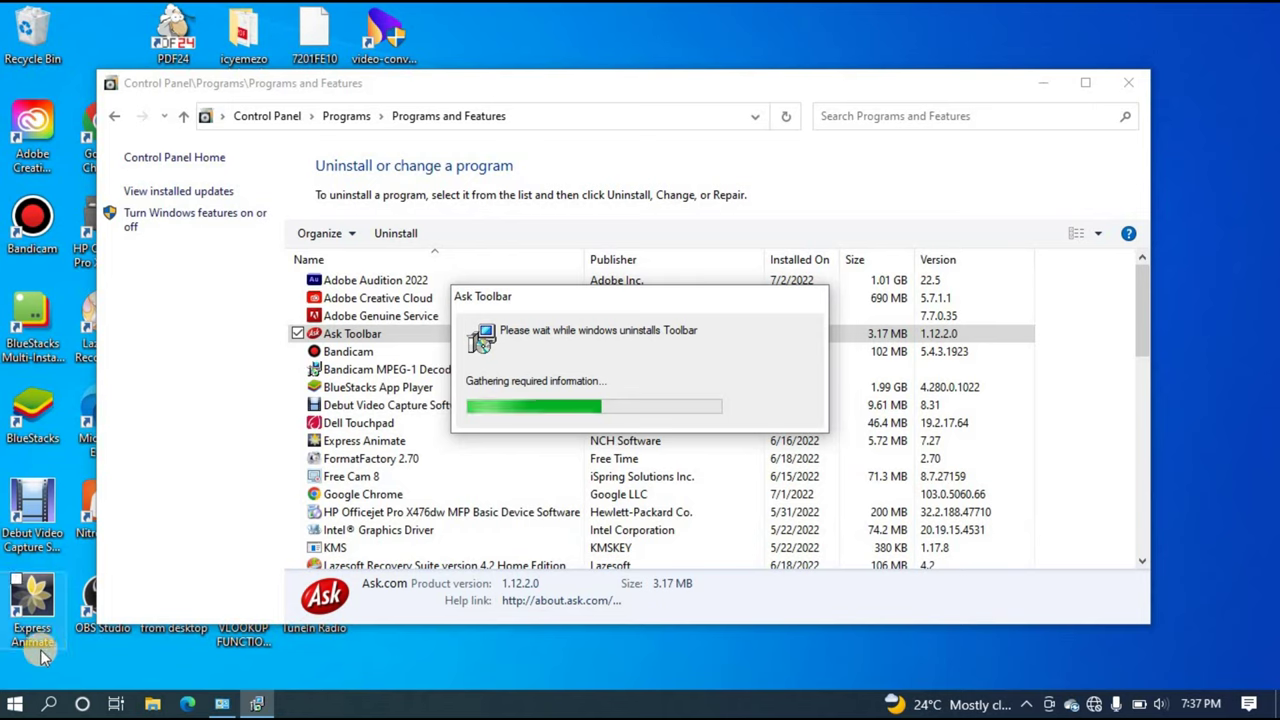
# Step: Open Windows Settings and go to the Apps & features page
pyautogui.click(14, 706)
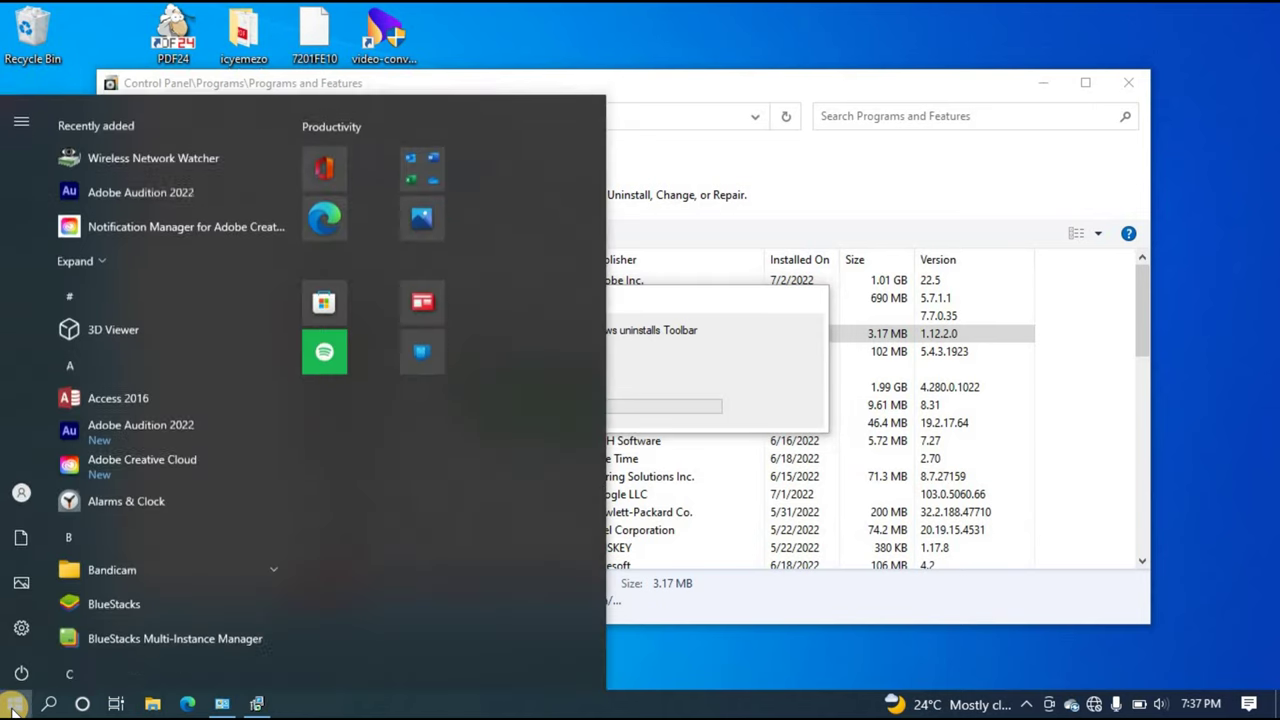
pyautogui.moveTo(22, 628)
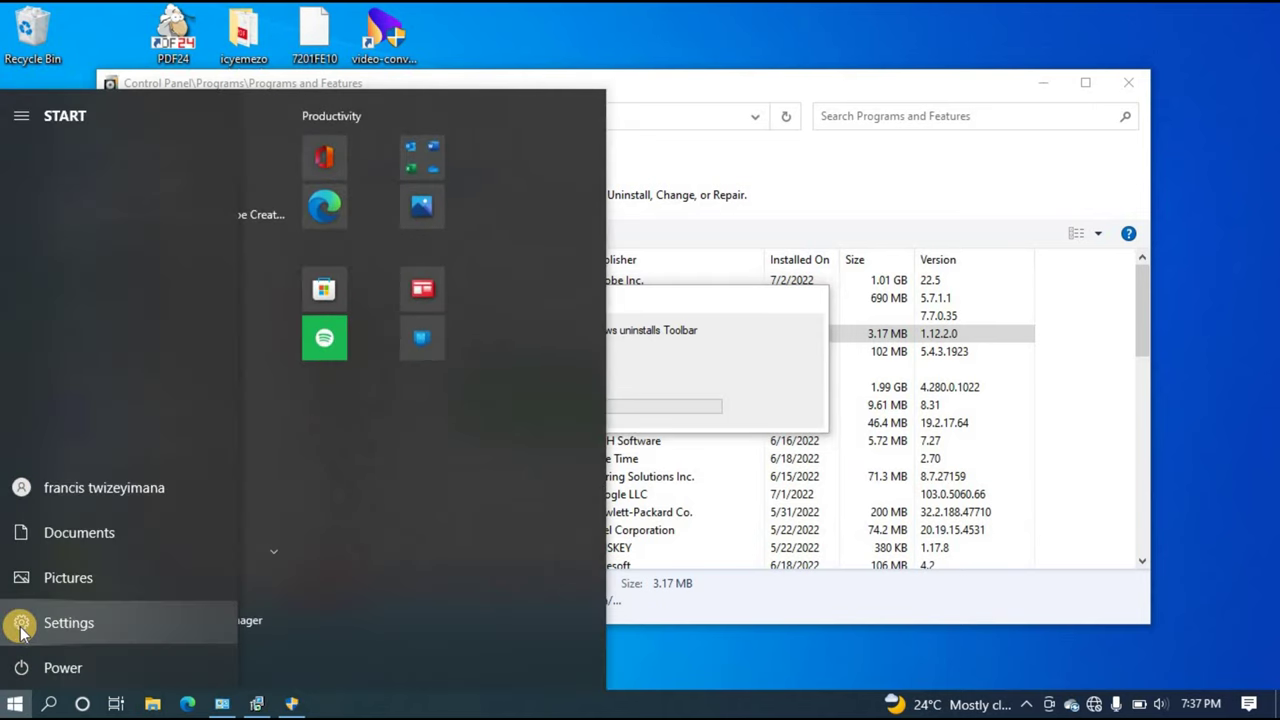
pyautogui.click(22, 624)
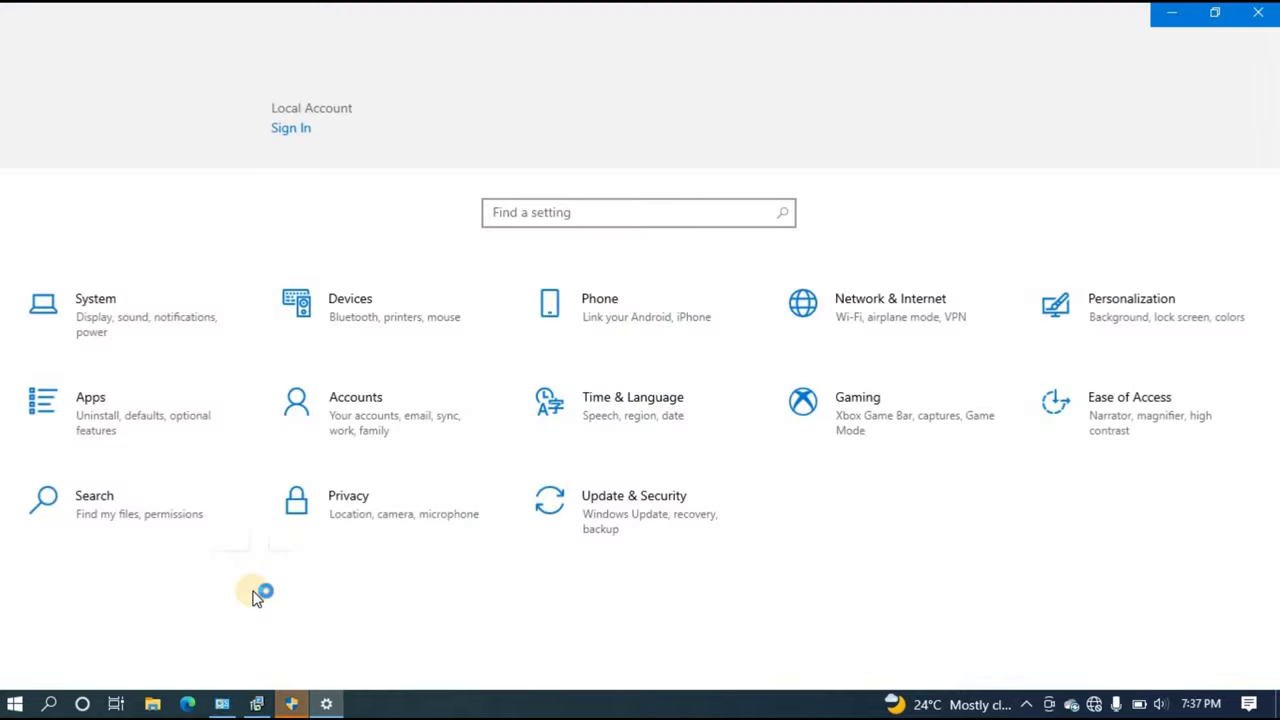
pyautogui.click(93, 410)
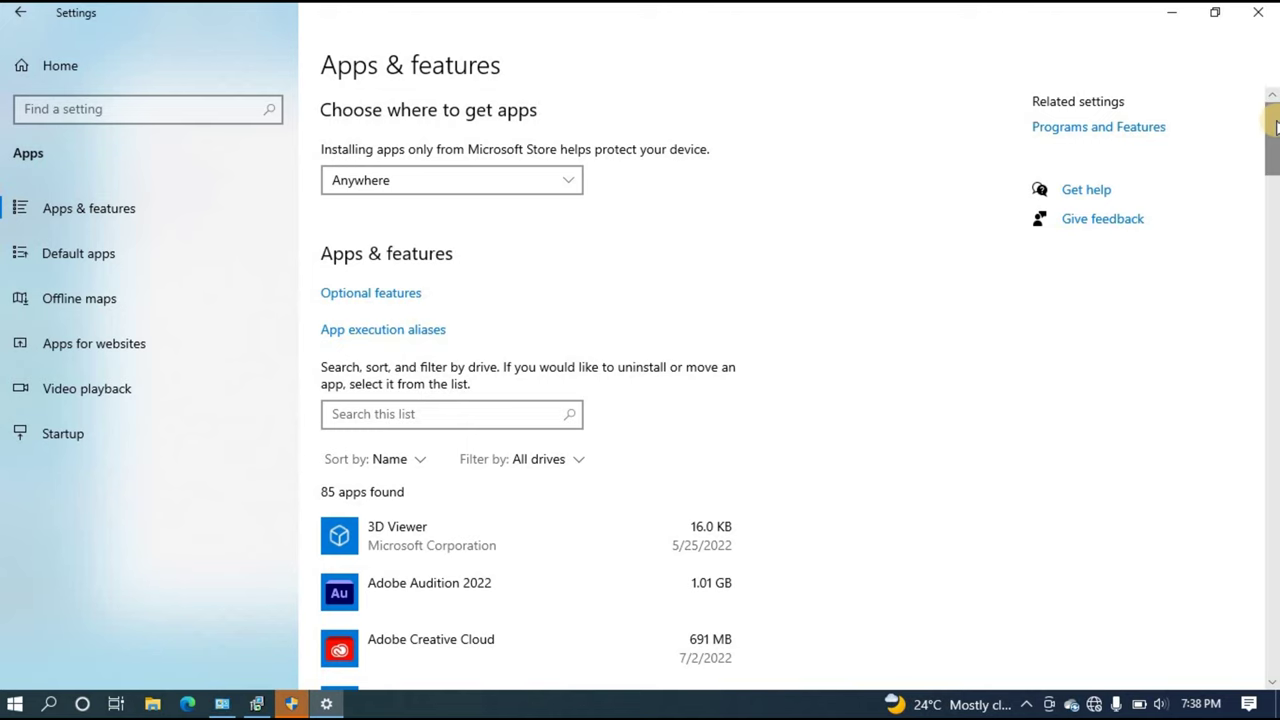
# Step: Uninstall Wondershare Helper Compact 2.6.0 from the apps list, confirming its complete removal and dismissing the completion notice
pyautogui.moveTo(1274, 117); pyautogui.dragTo(1274, 318)
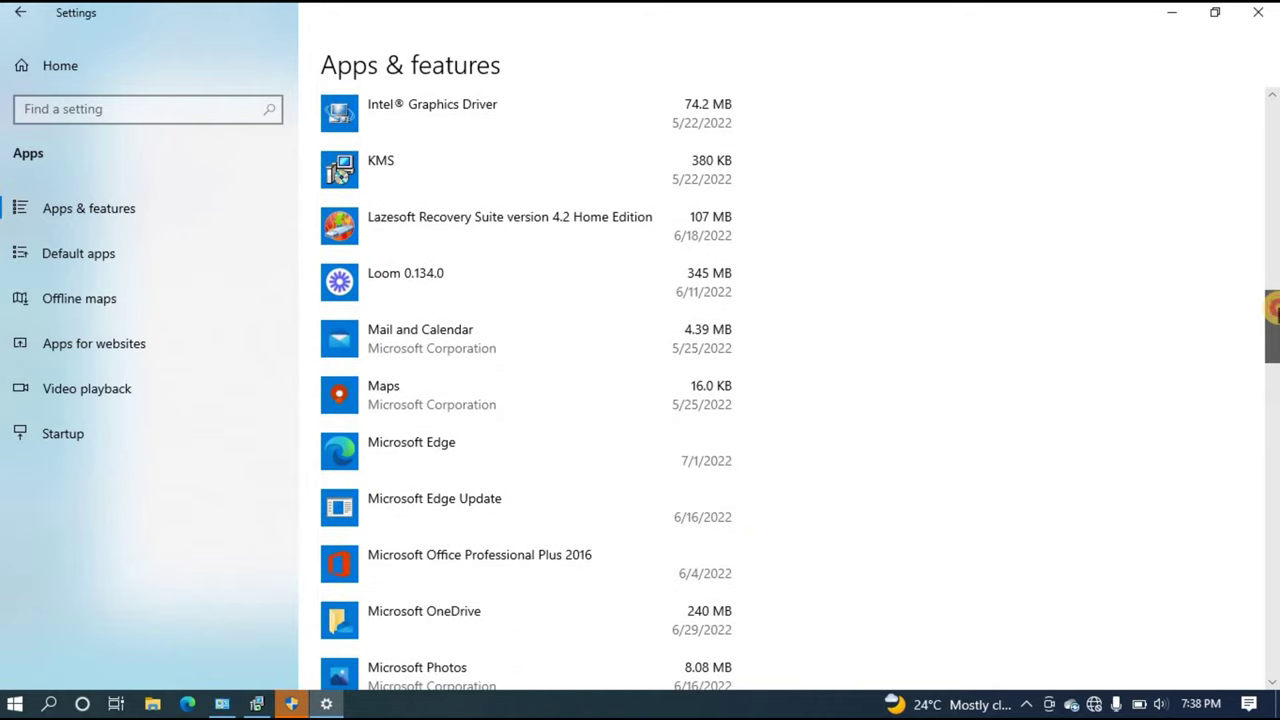
pyautogui.click(437, 290)
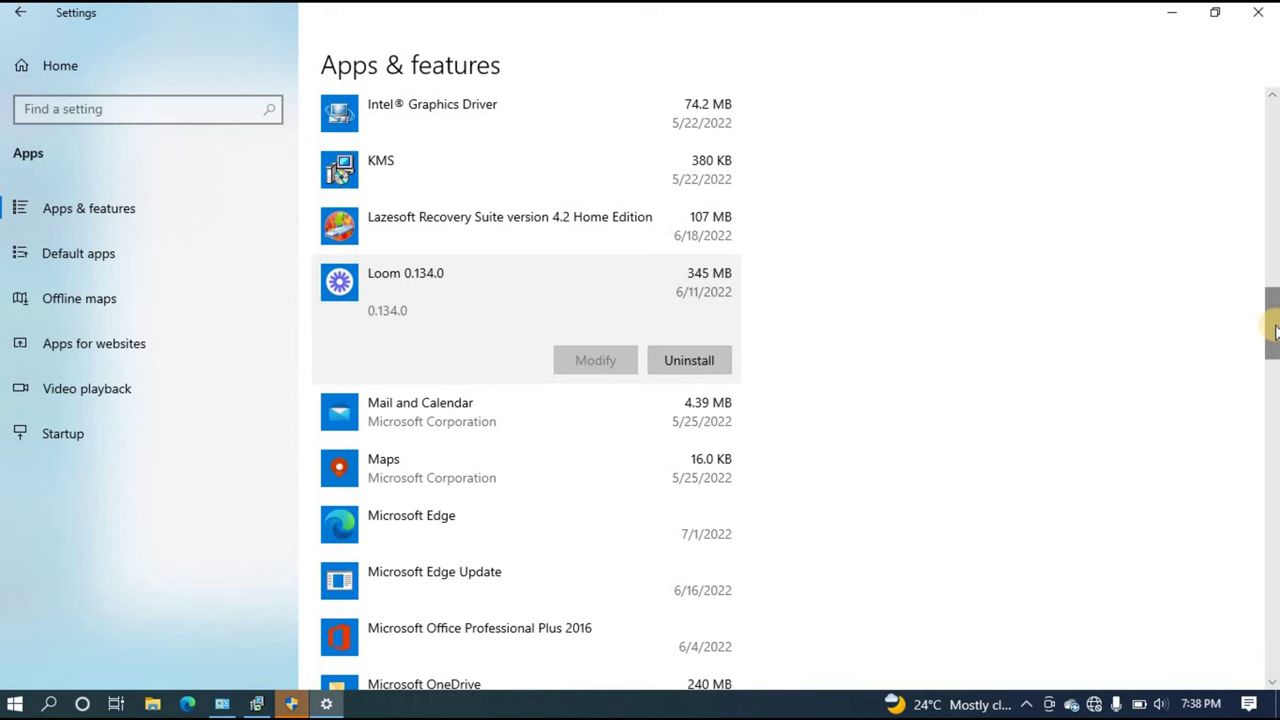
pyautogui.moveTo(1273, 355); pyautogui.dragTo(1271, 652)
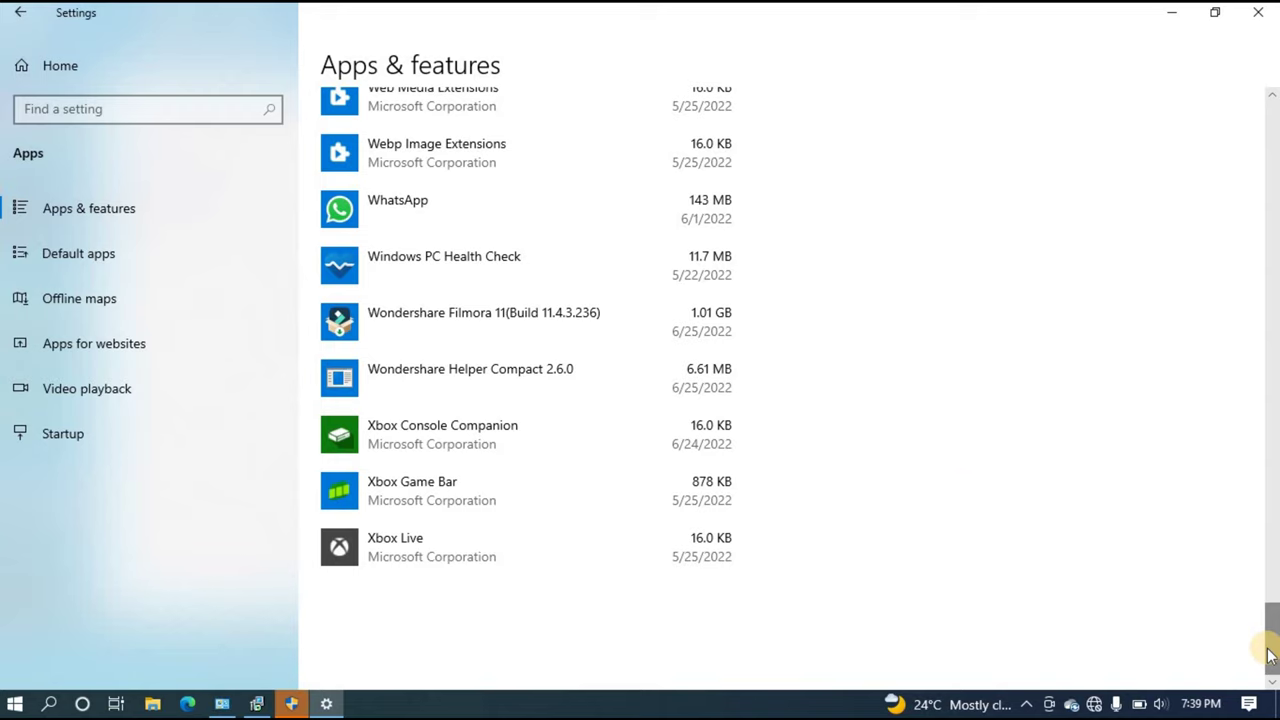
pyautogui.click(545, 377)
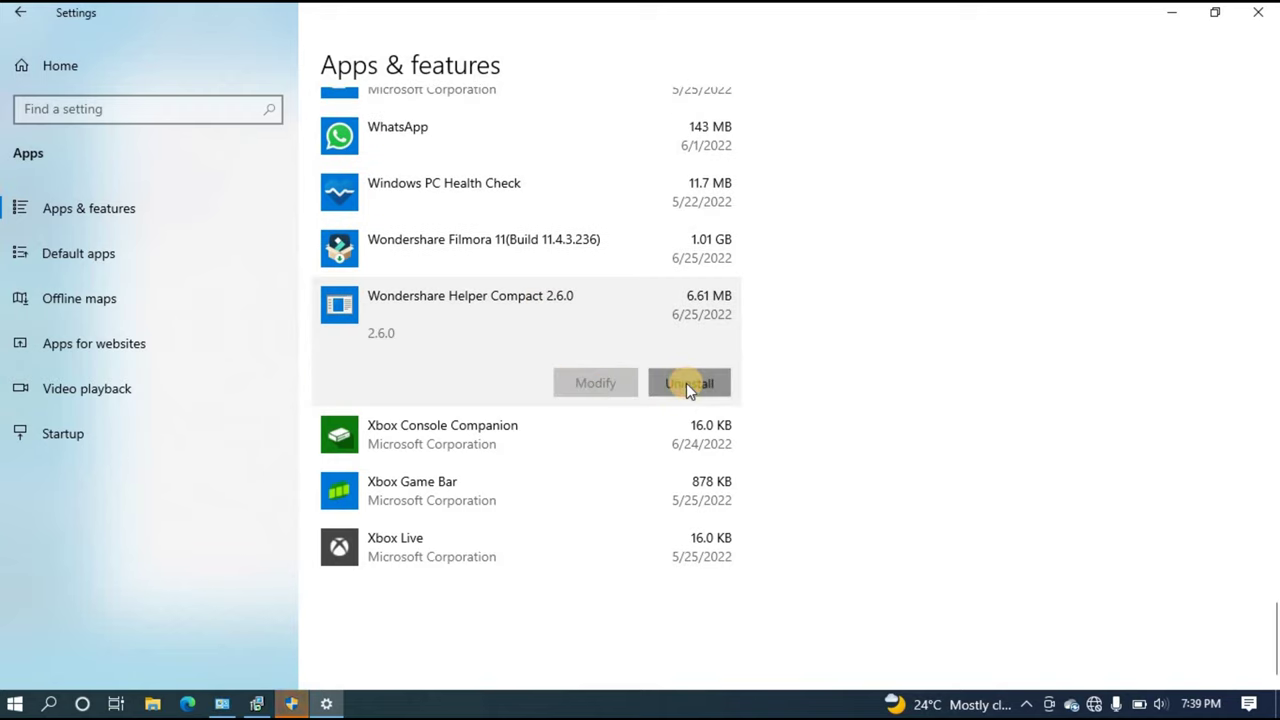
pyautogui.click(686, 383)
pyautogui.click(766, 332)
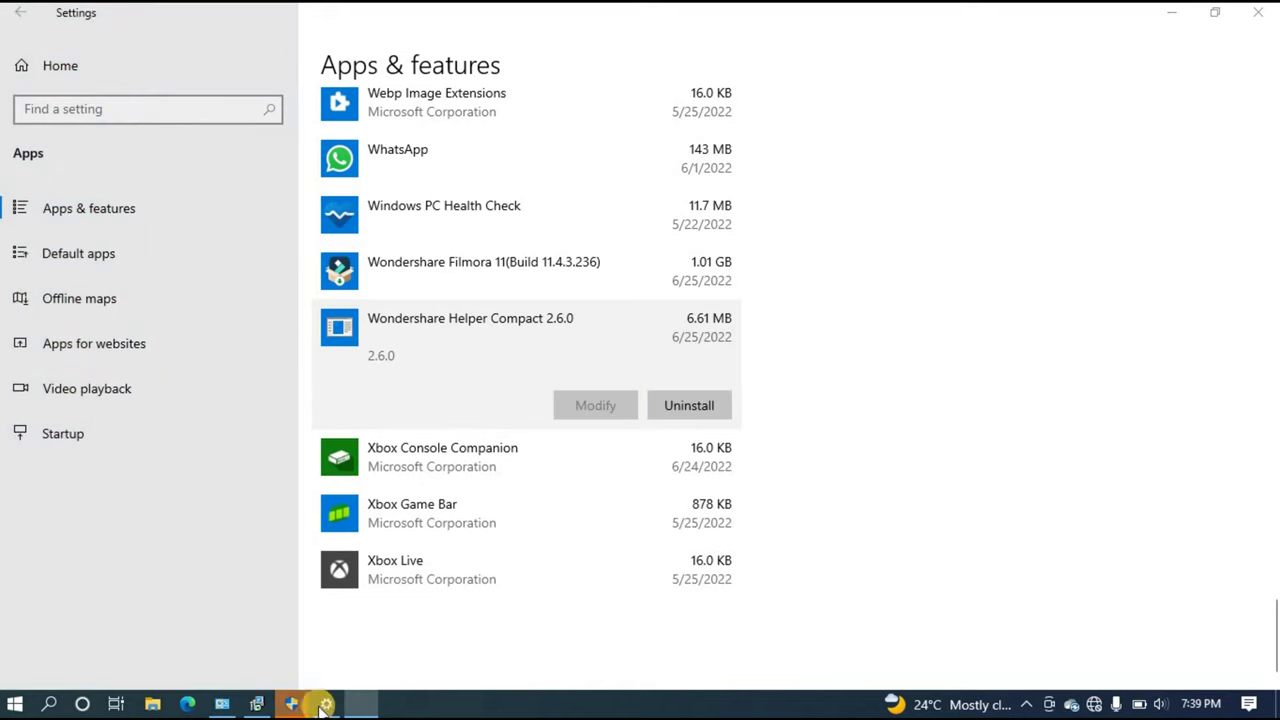
pyautogui.click(697, 418)
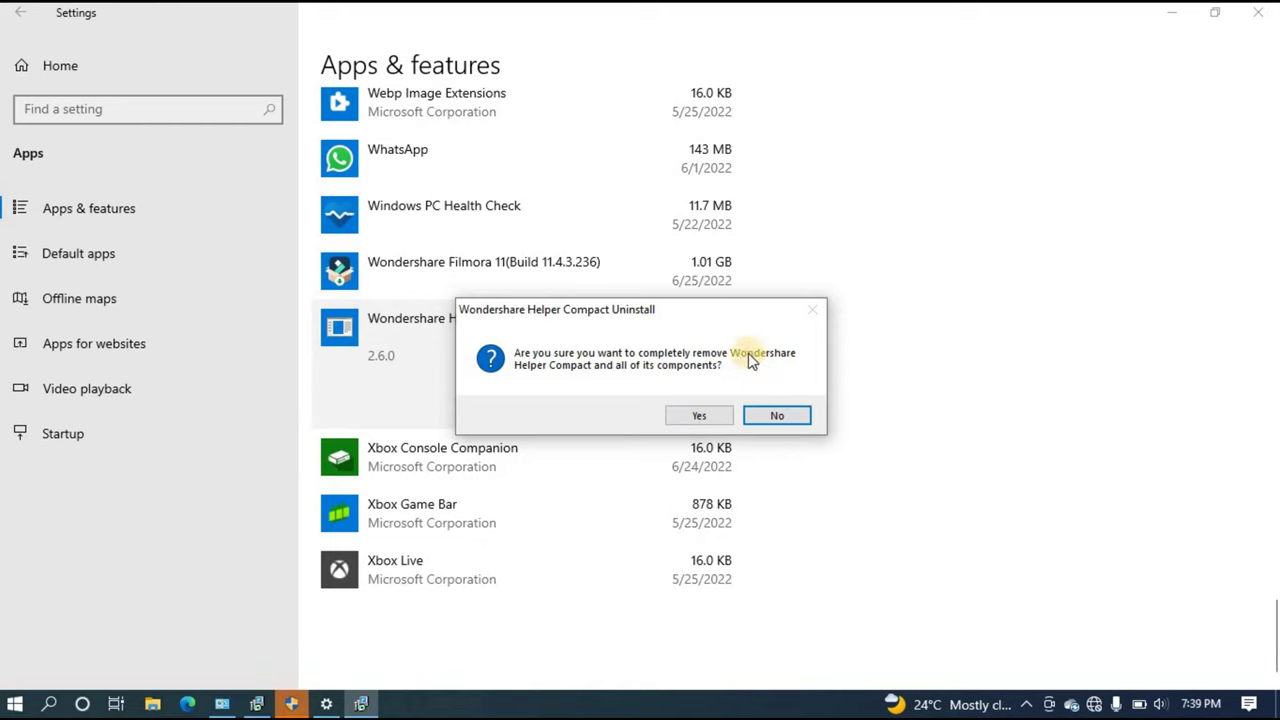
pyautogui.click(704, 412)
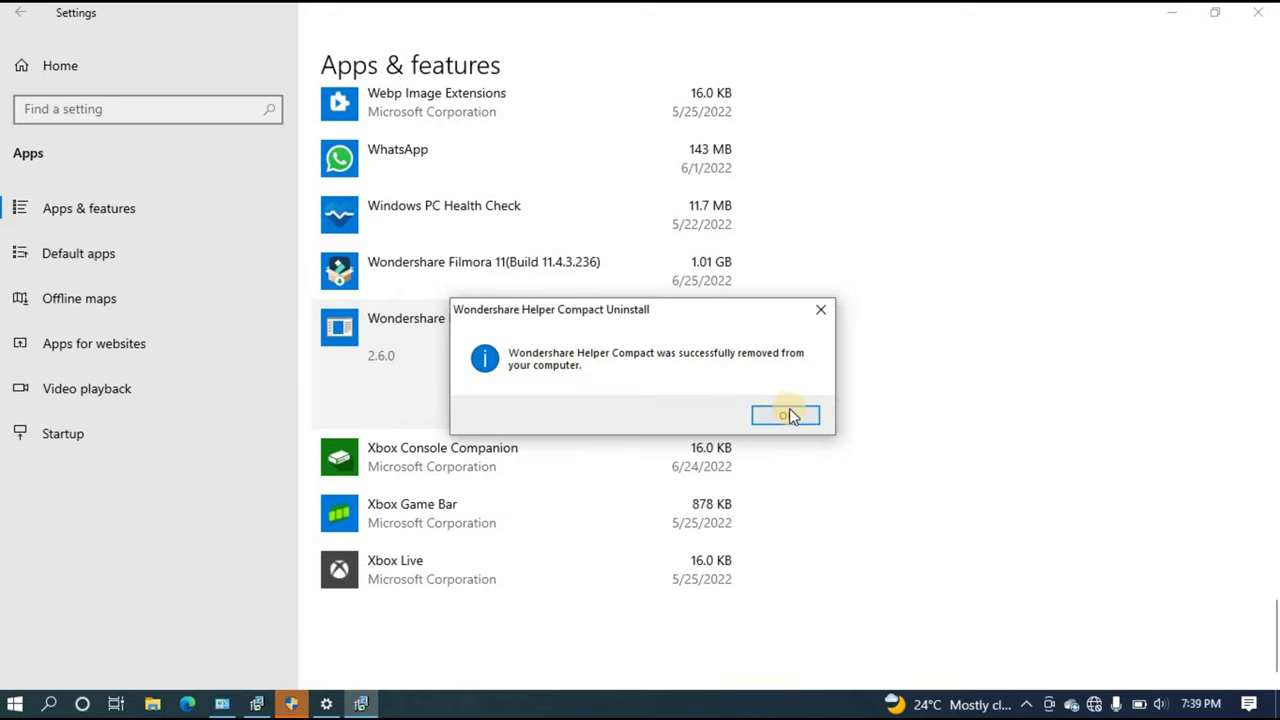
pyautogui.click(787, 416)
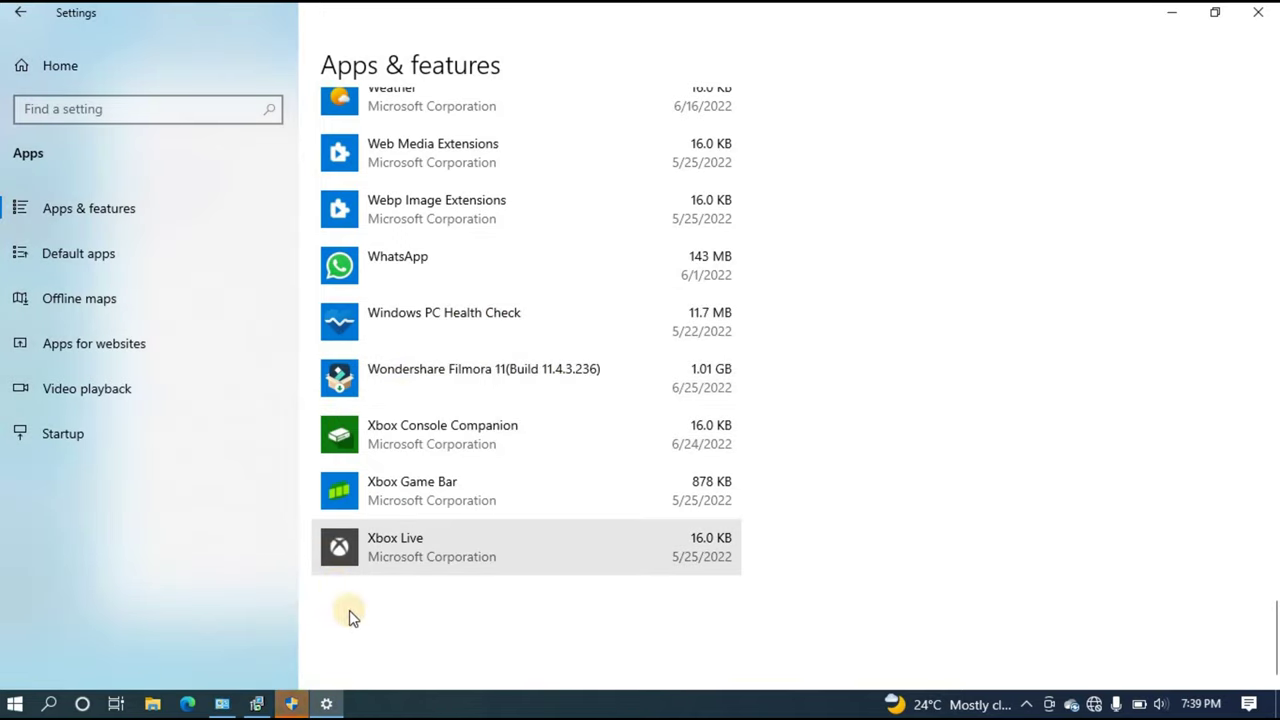
# Step: Leave the Apps & features page and close Settings to return to Programs and Features
pyautogui.click(262, 705)
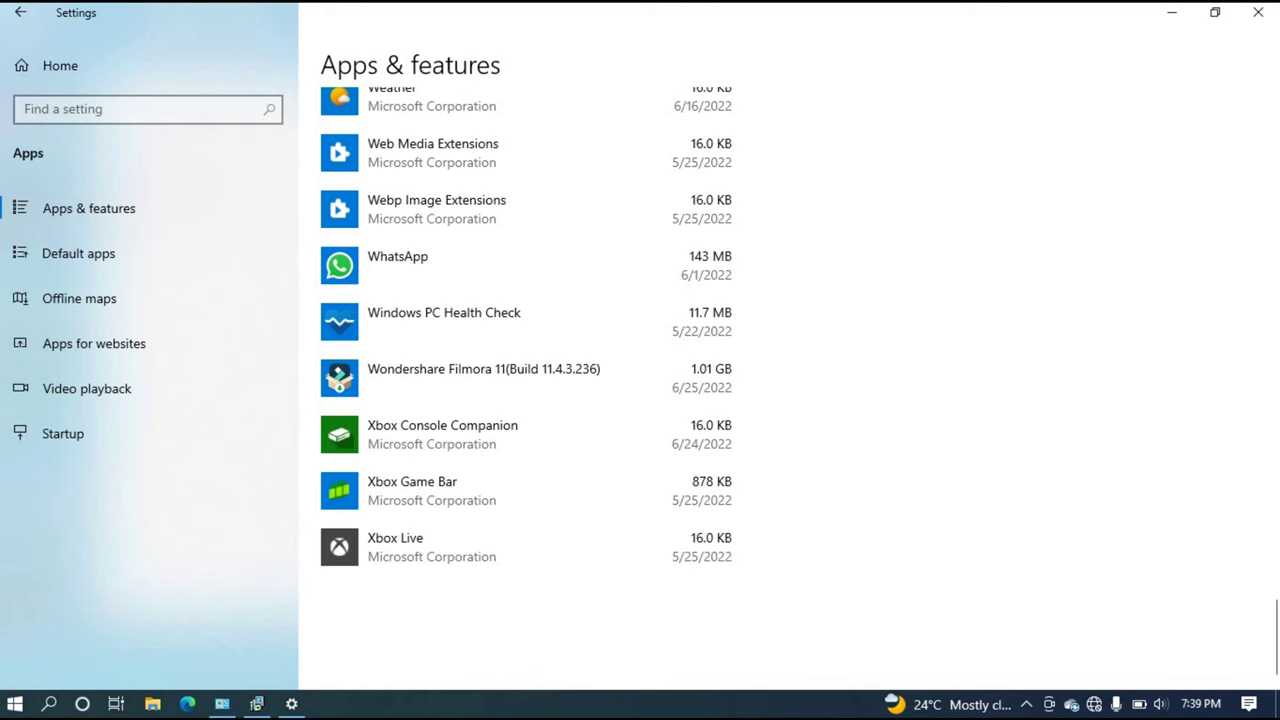
pyautogui.click(30, 18)
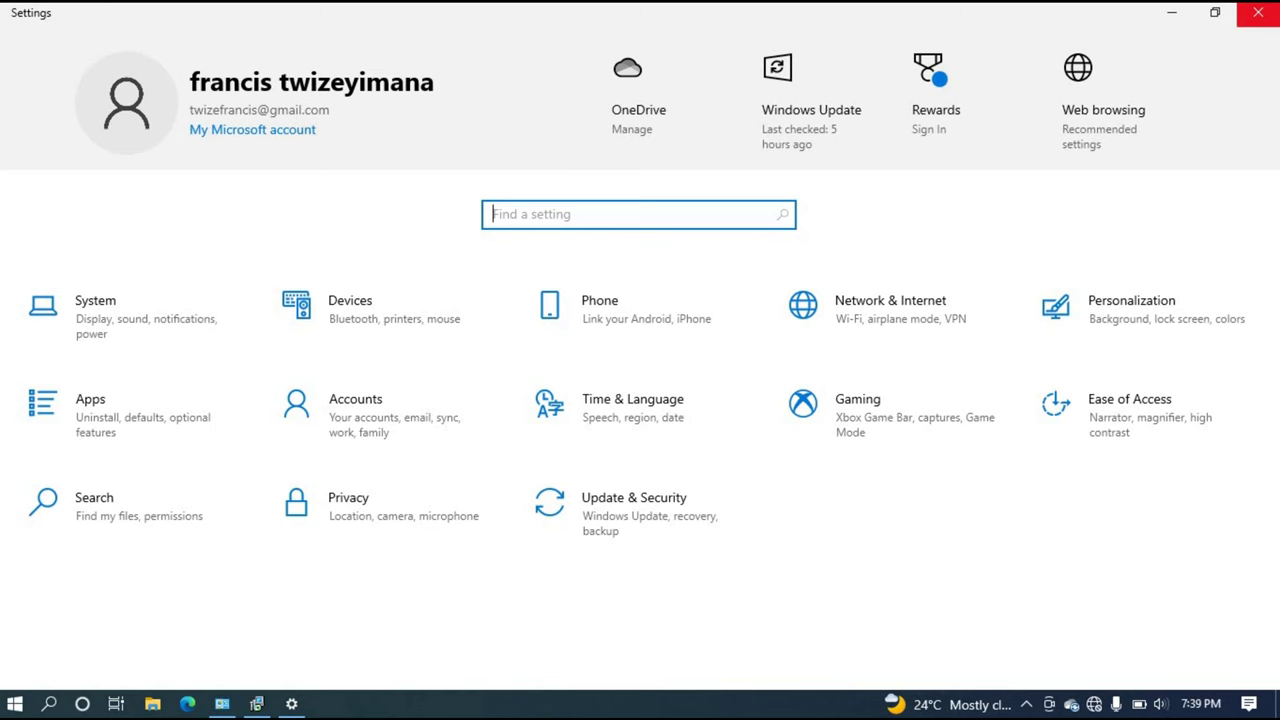
pyautogui.click(1262, 12)
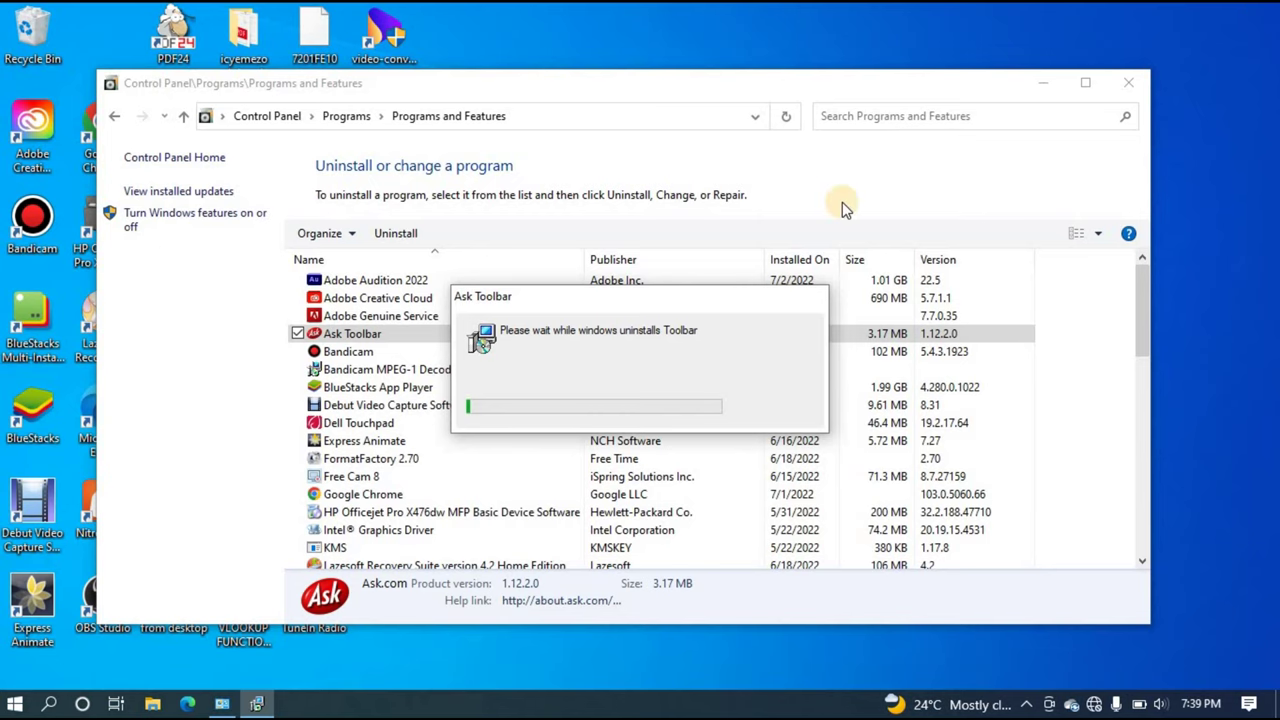